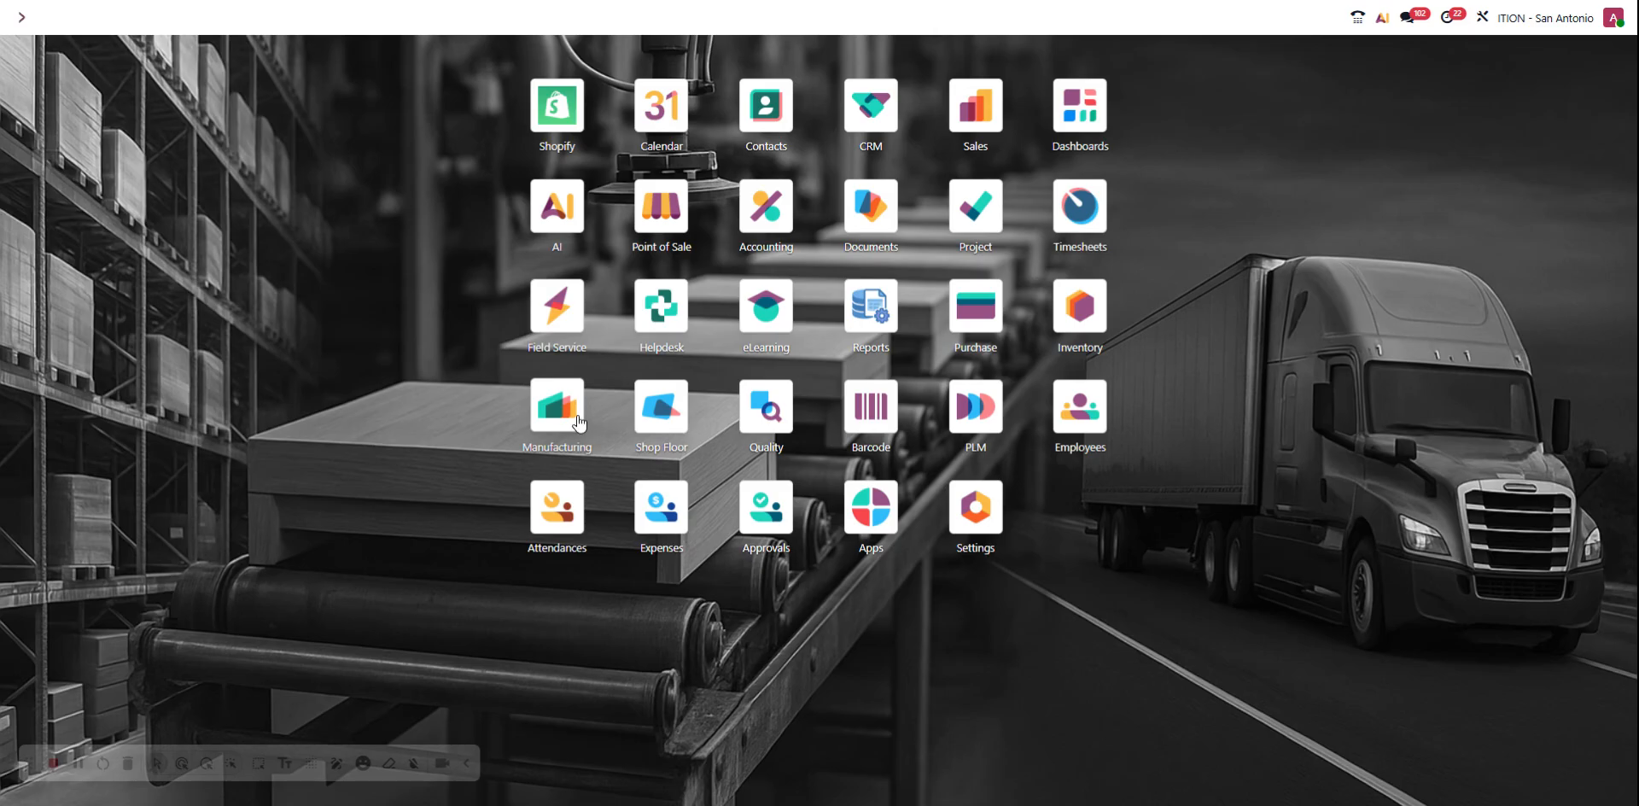
Open the confirmed White Oak Nightstand order at the end of the Manufacturing Orders list in the Manufacturing app
type("manuf")
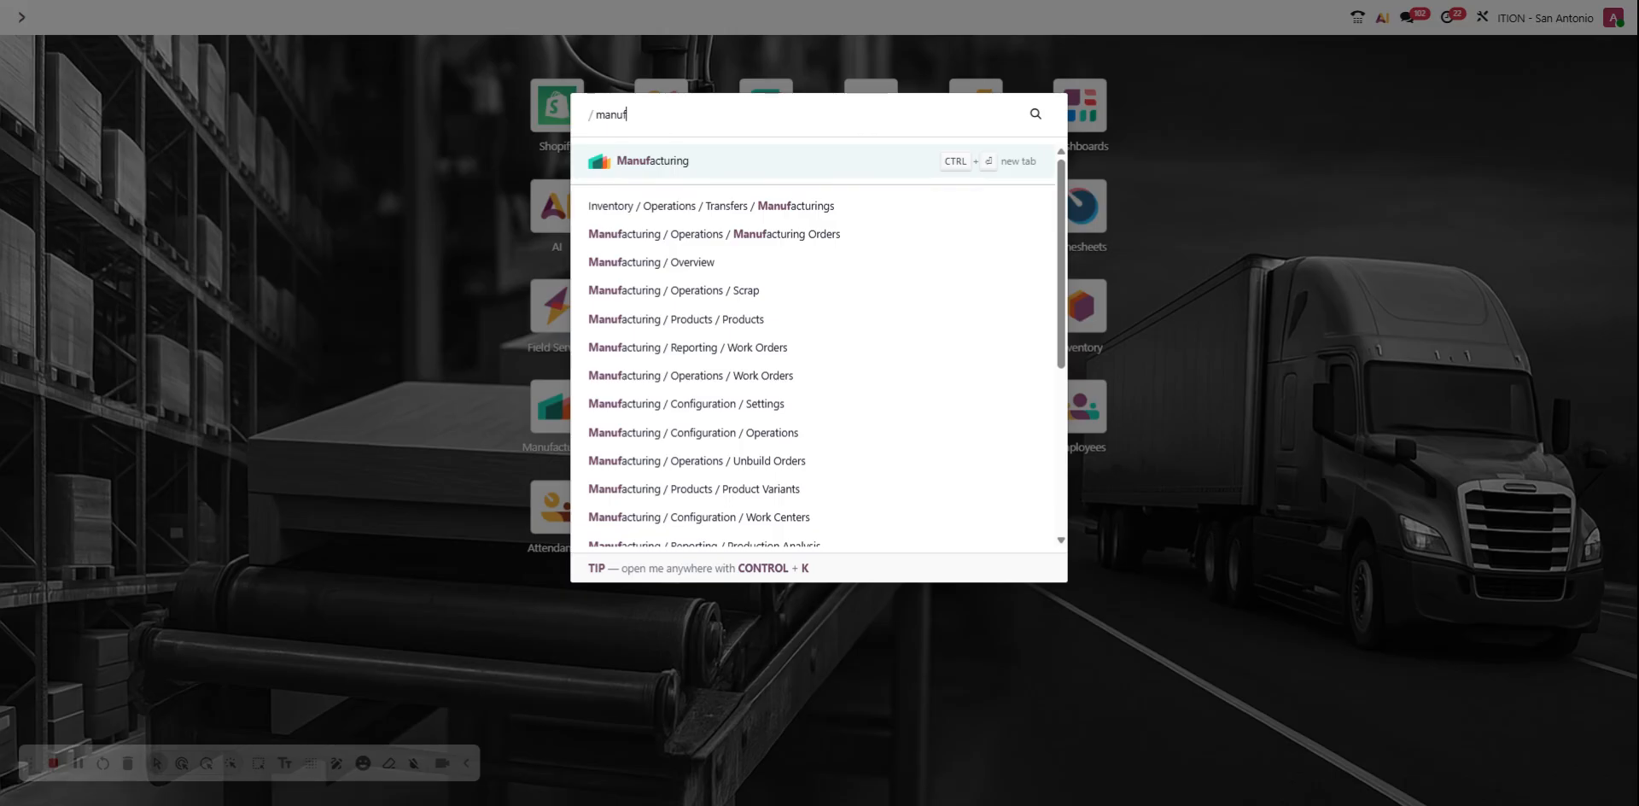
left_click(754, 170)
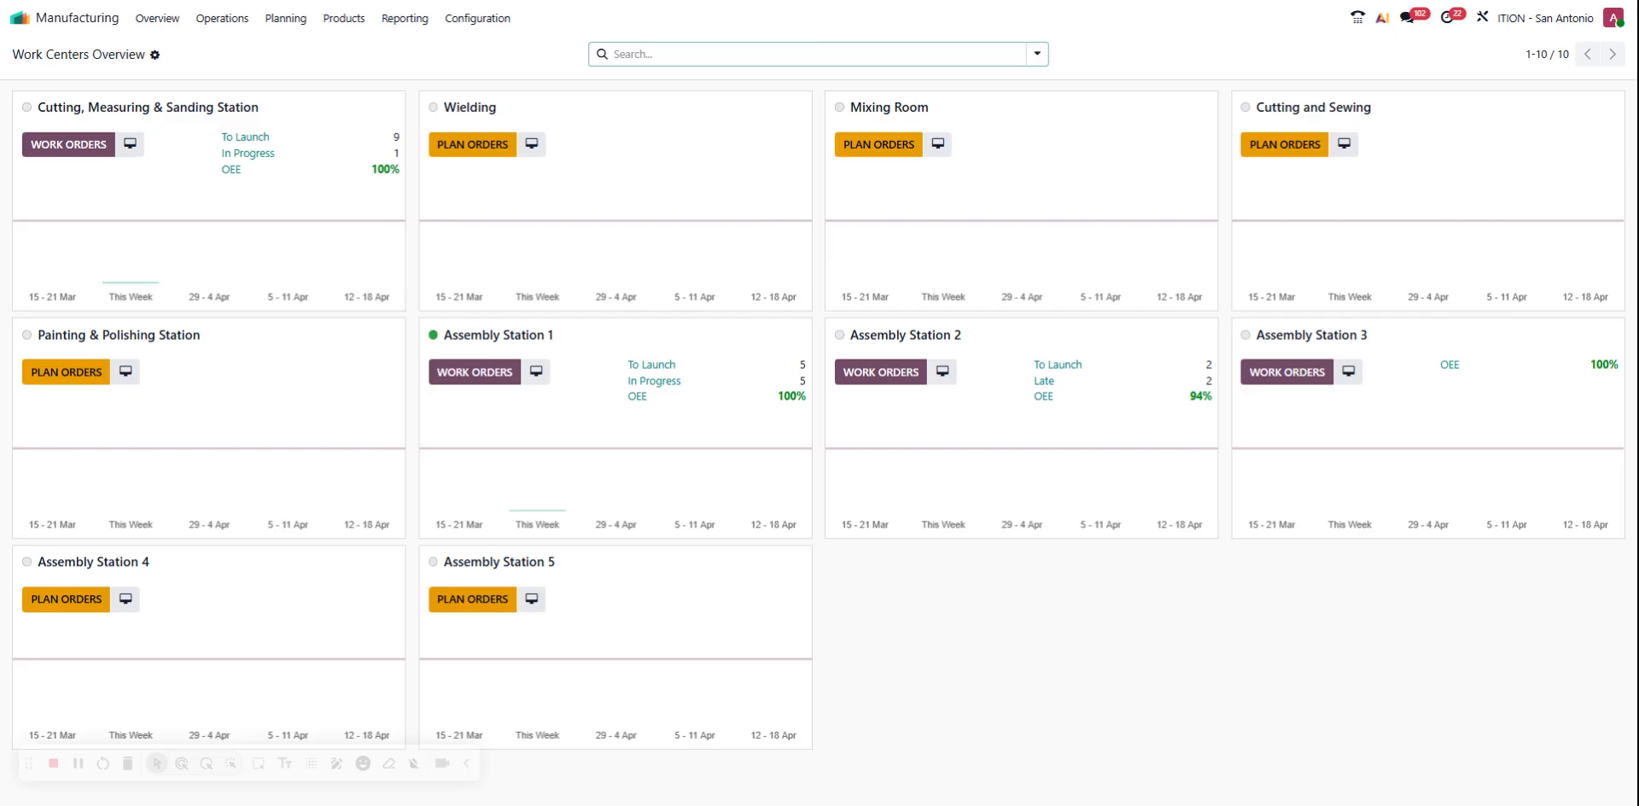
left_click(238, 25)
left_click(285, 50)
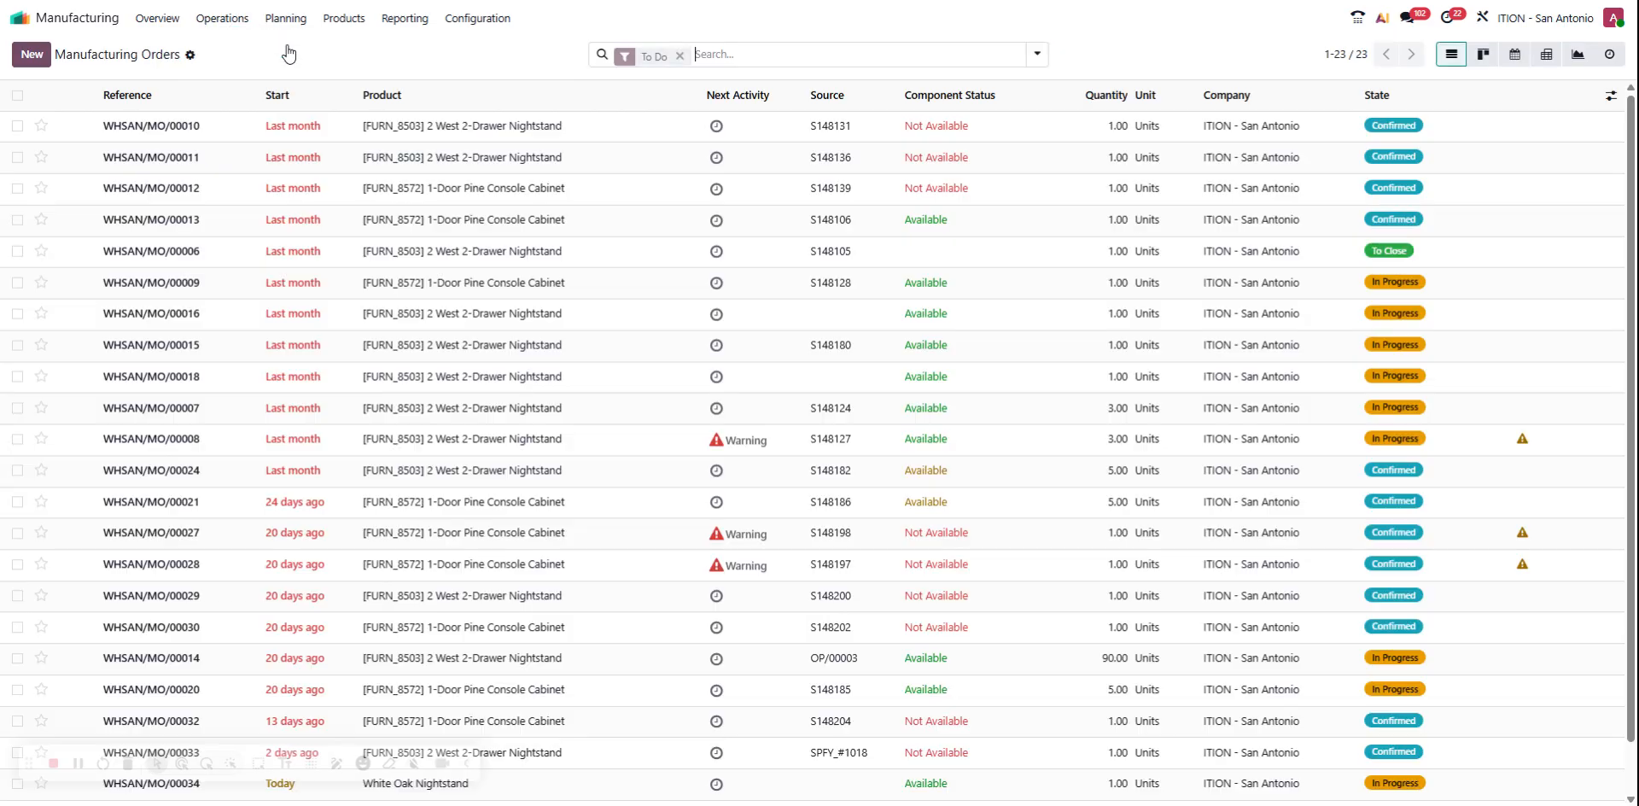
scroll(708, 273, "down", 2)
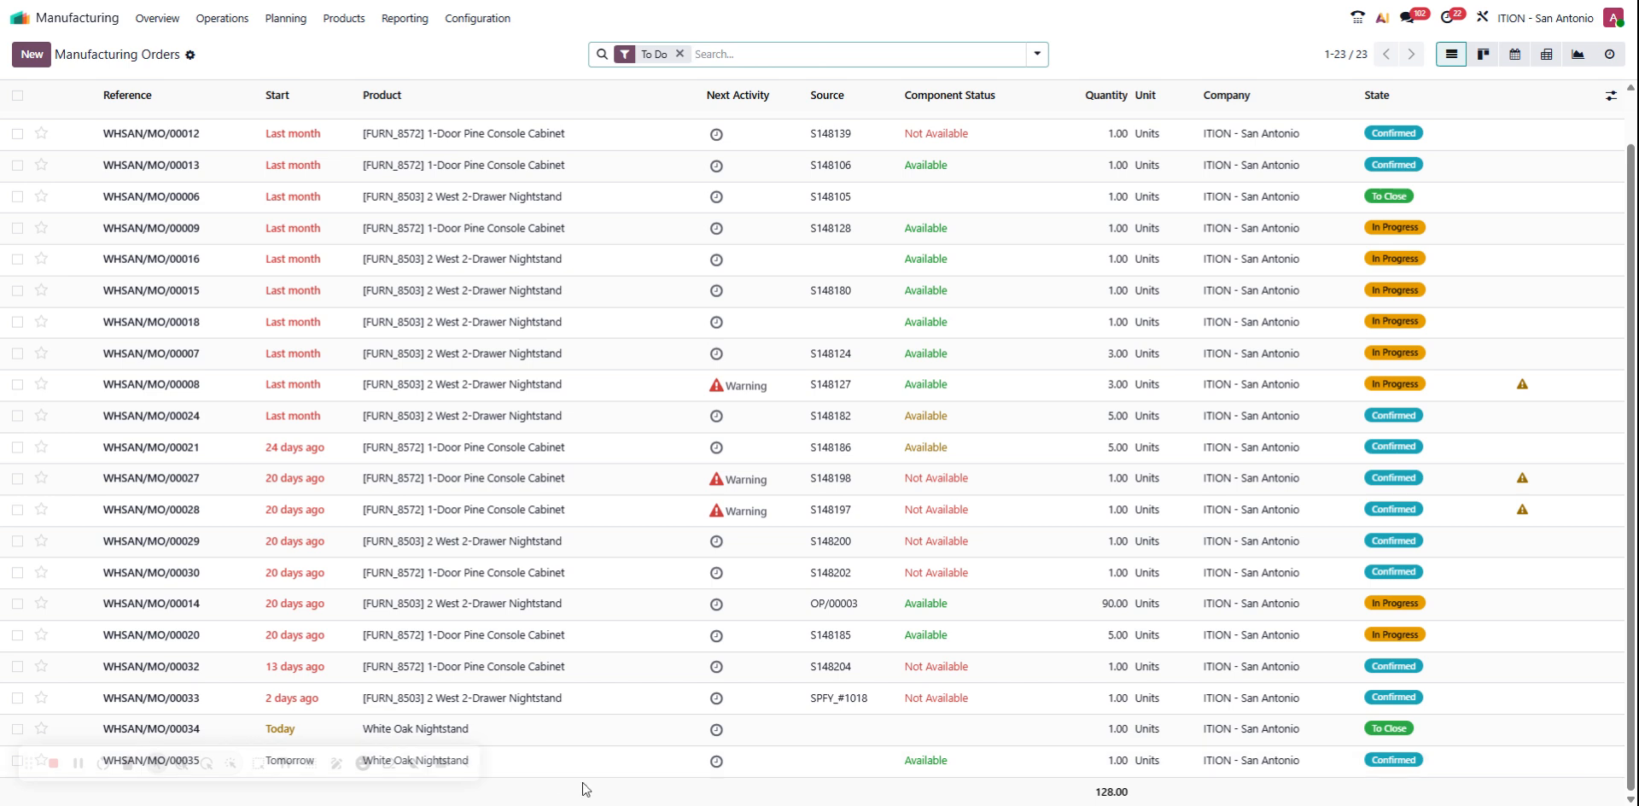
left_click(543, 771)
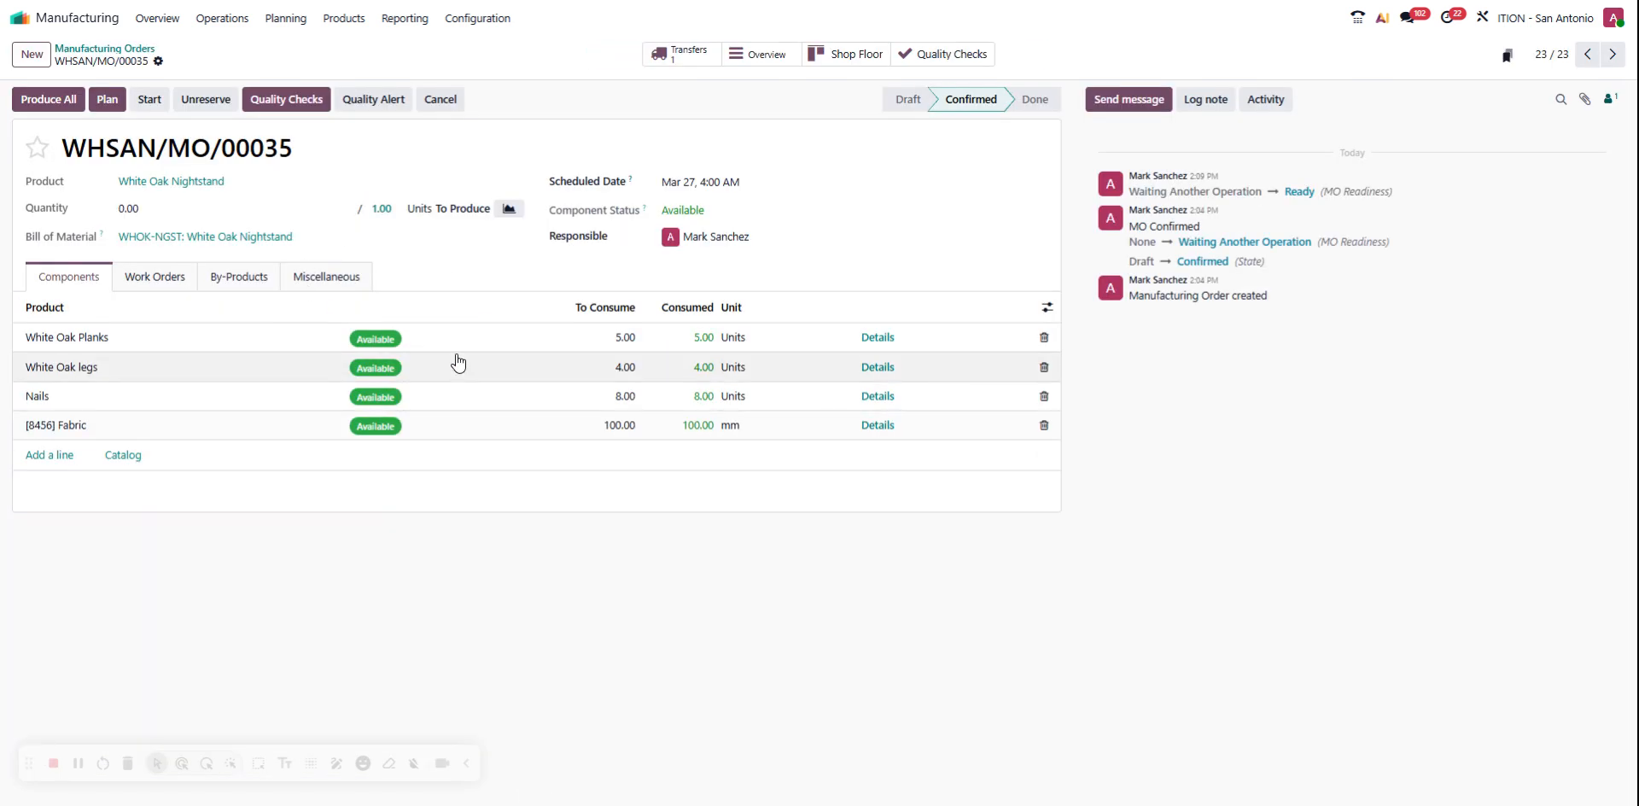
Start the Parts Assembly work order at Assembly Station 1, pause and resume its timer, and mark it done
left_click(175, 288)
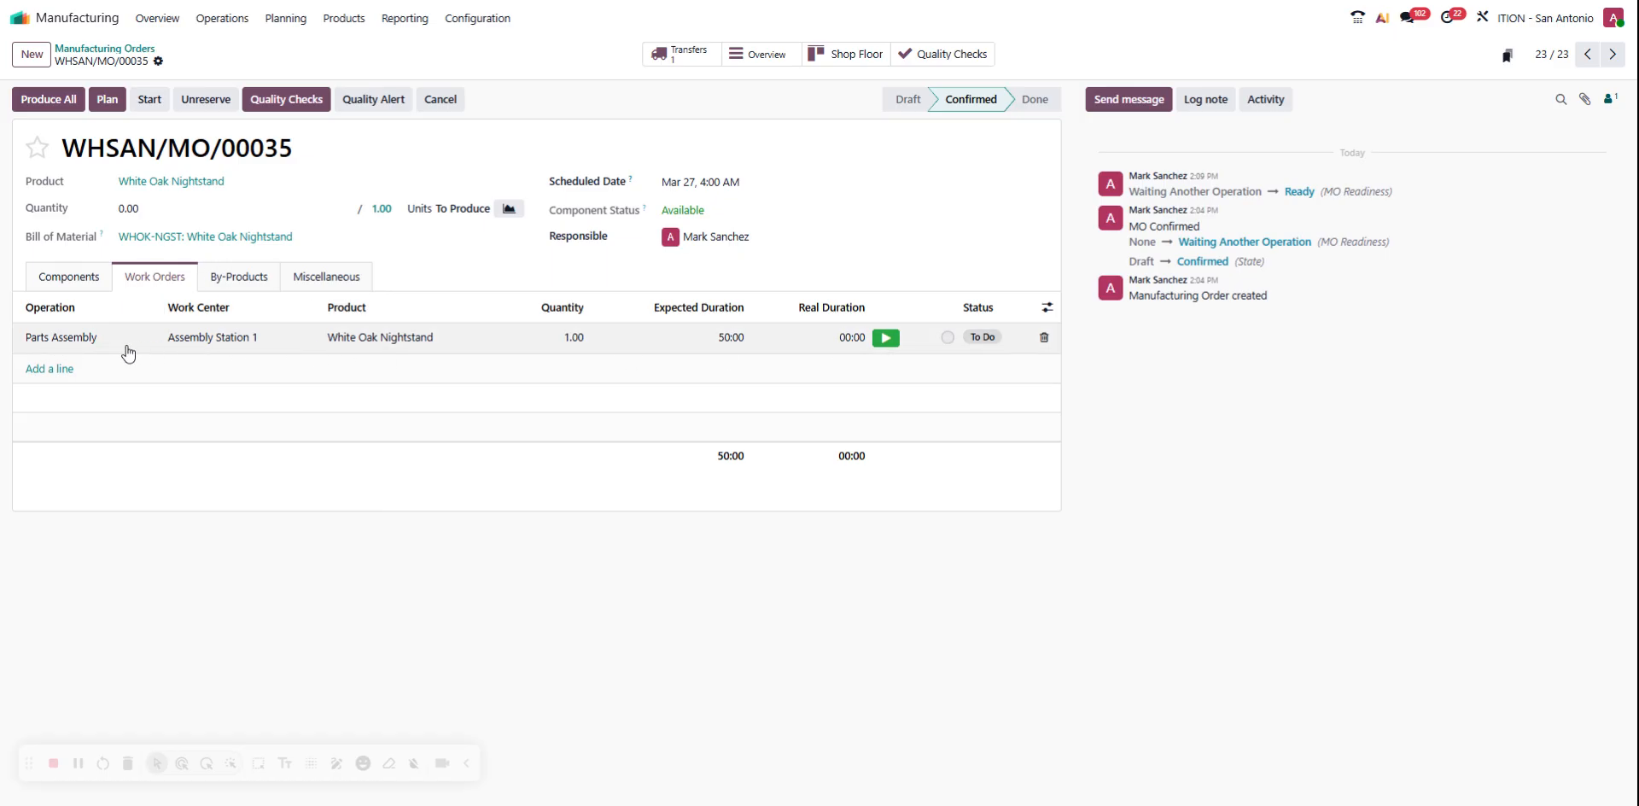
left_click(887, 345)
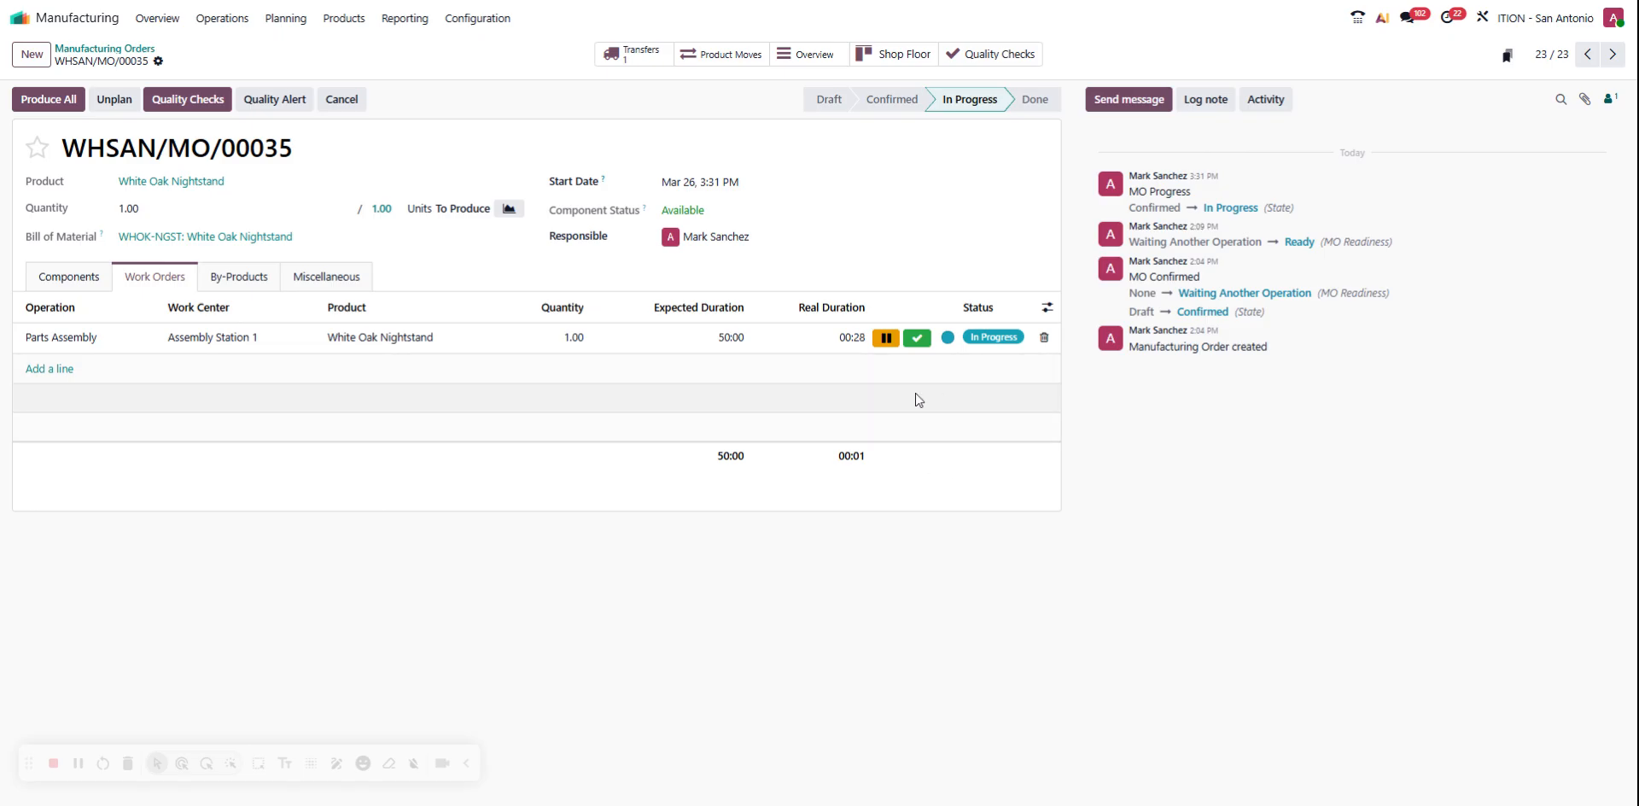
left_click(886, 338)
left_click(886, 338)
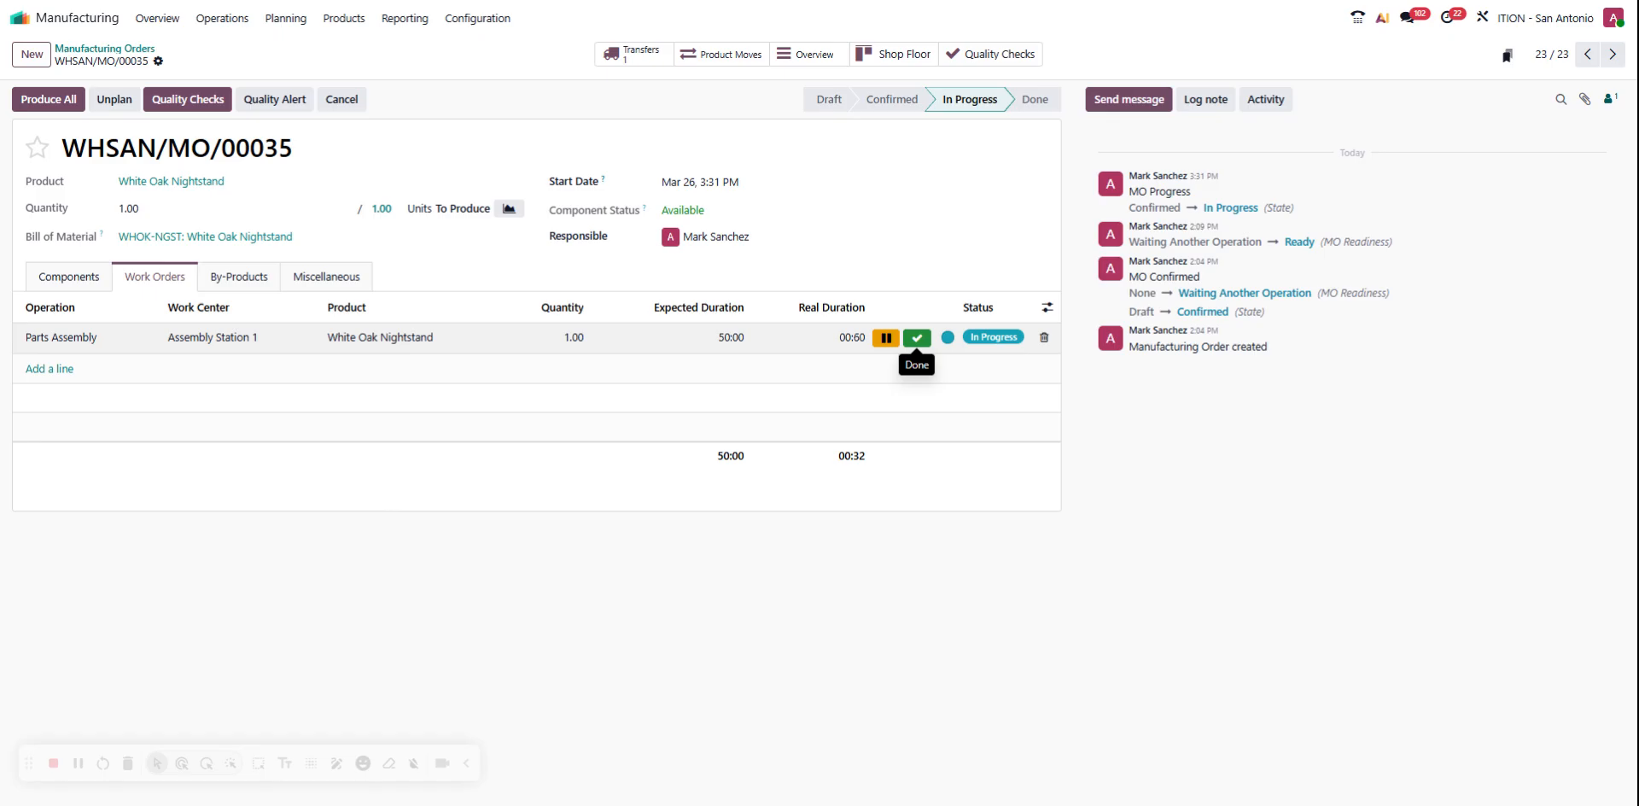
left_click(917, 339)
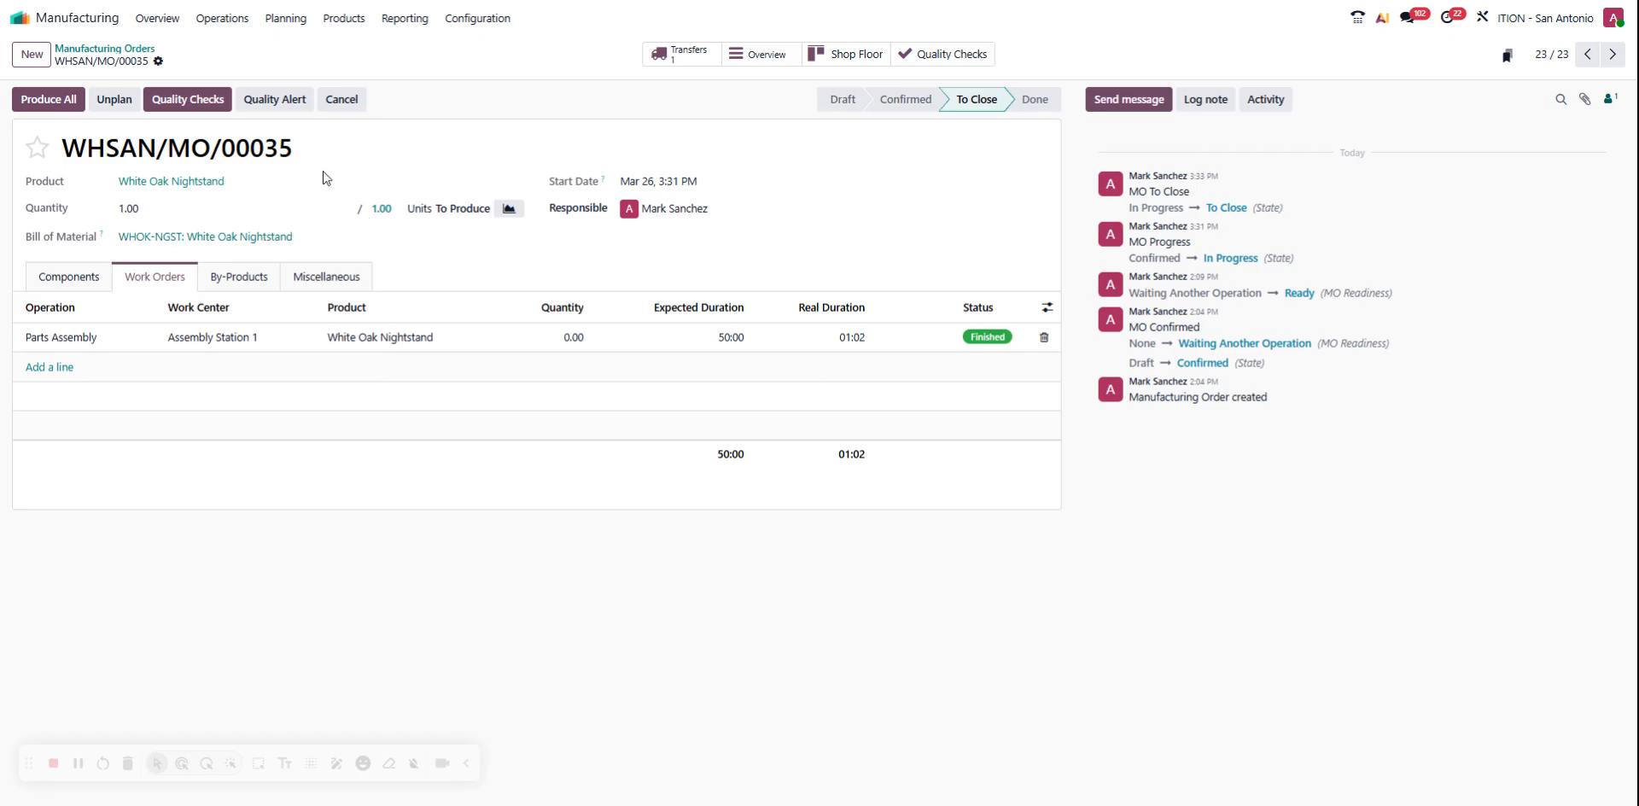
Filter the Work Orders list by this manufacturing order's copied reference, without the In Progress, To Do or Blocked filter
left_click_drag(309, 158, 60, 150)
key("ctrl+c")
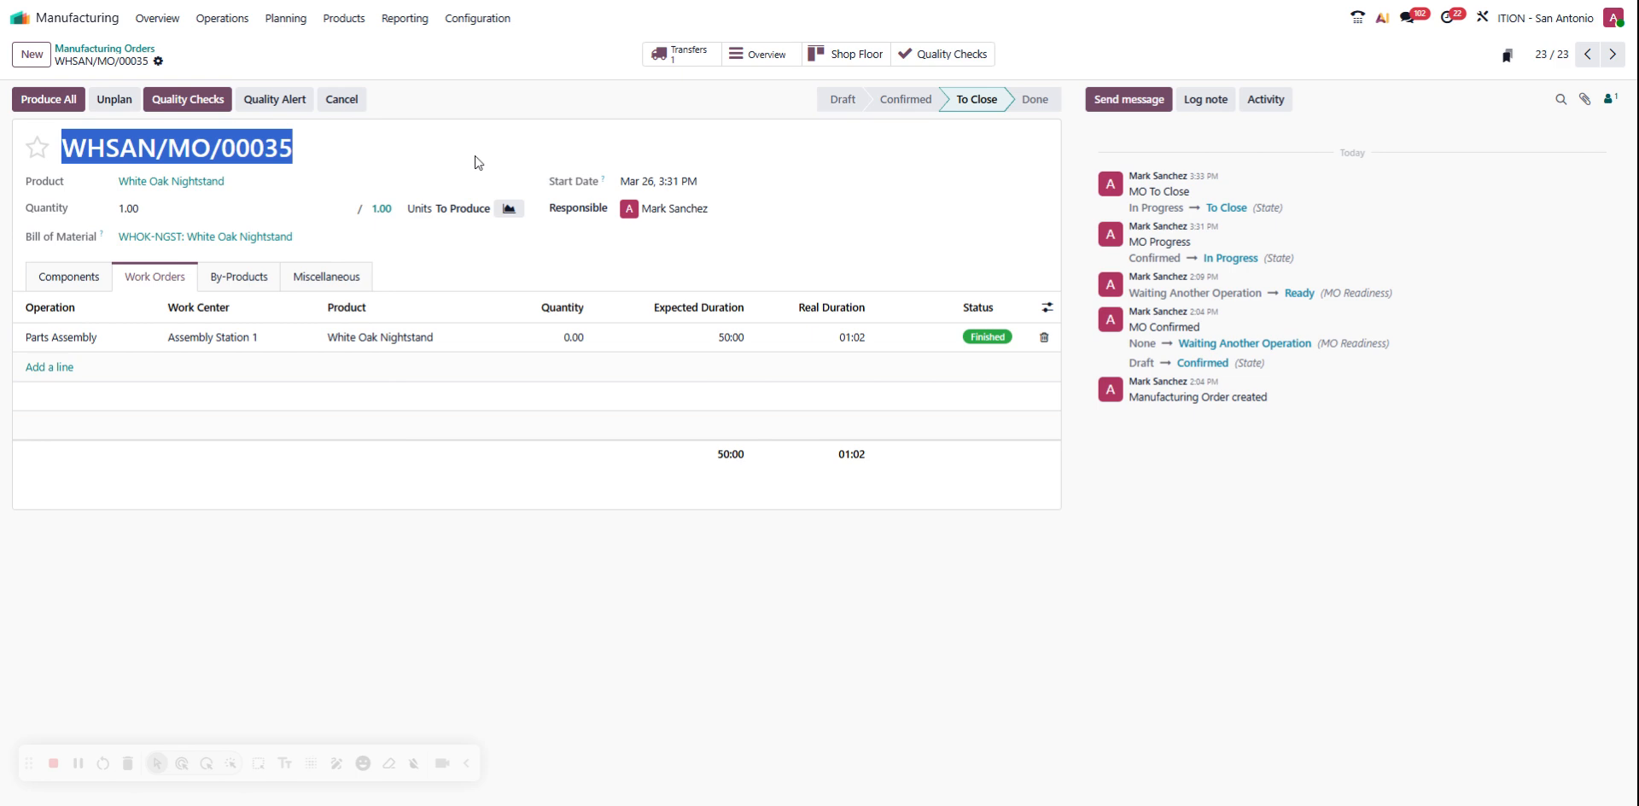
left_click(232, 22)
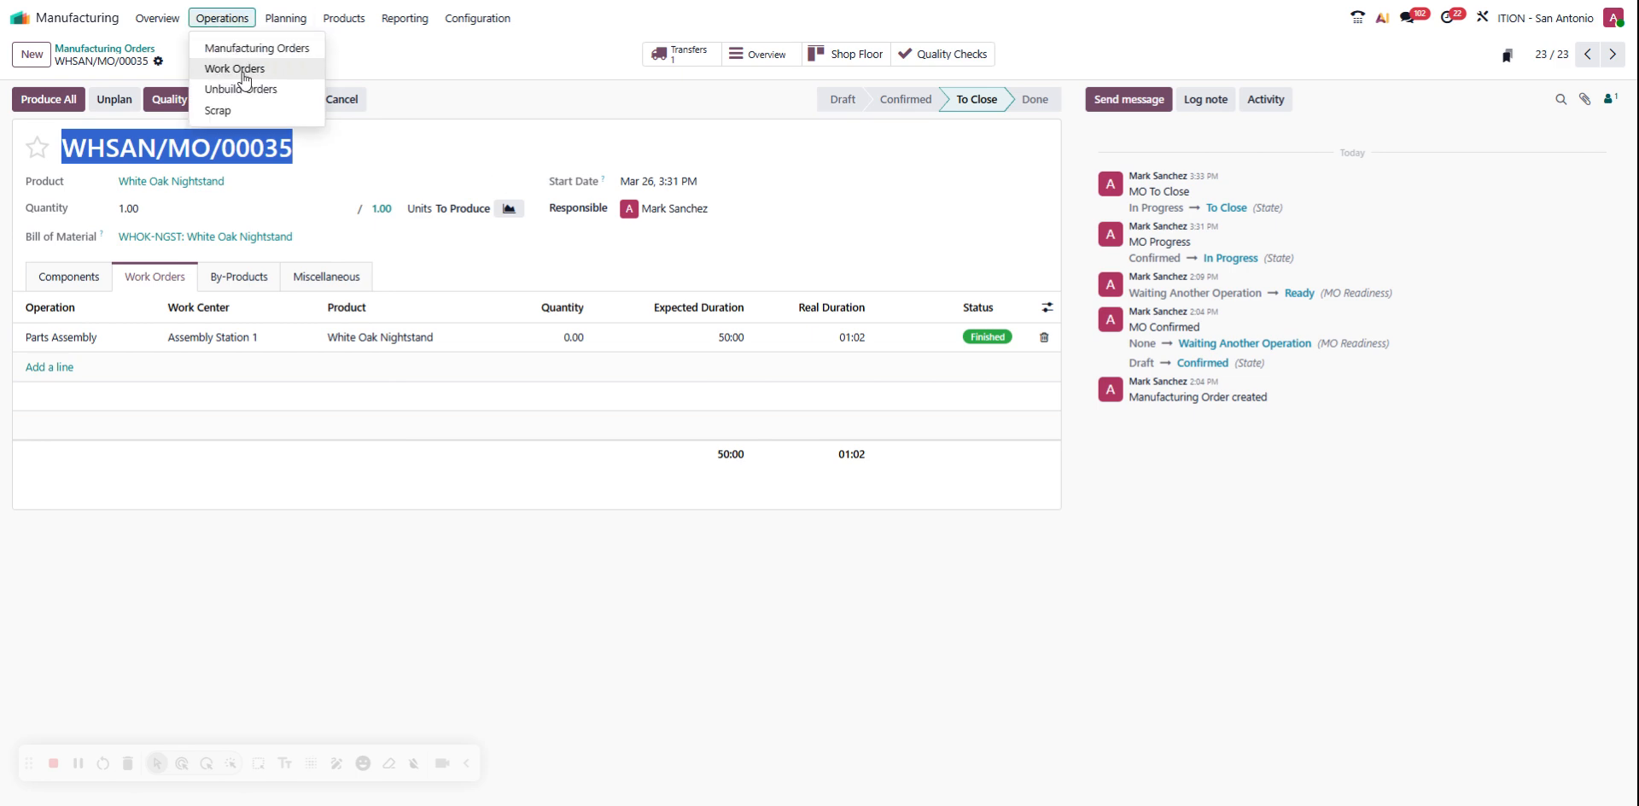
left_click(244, 78)
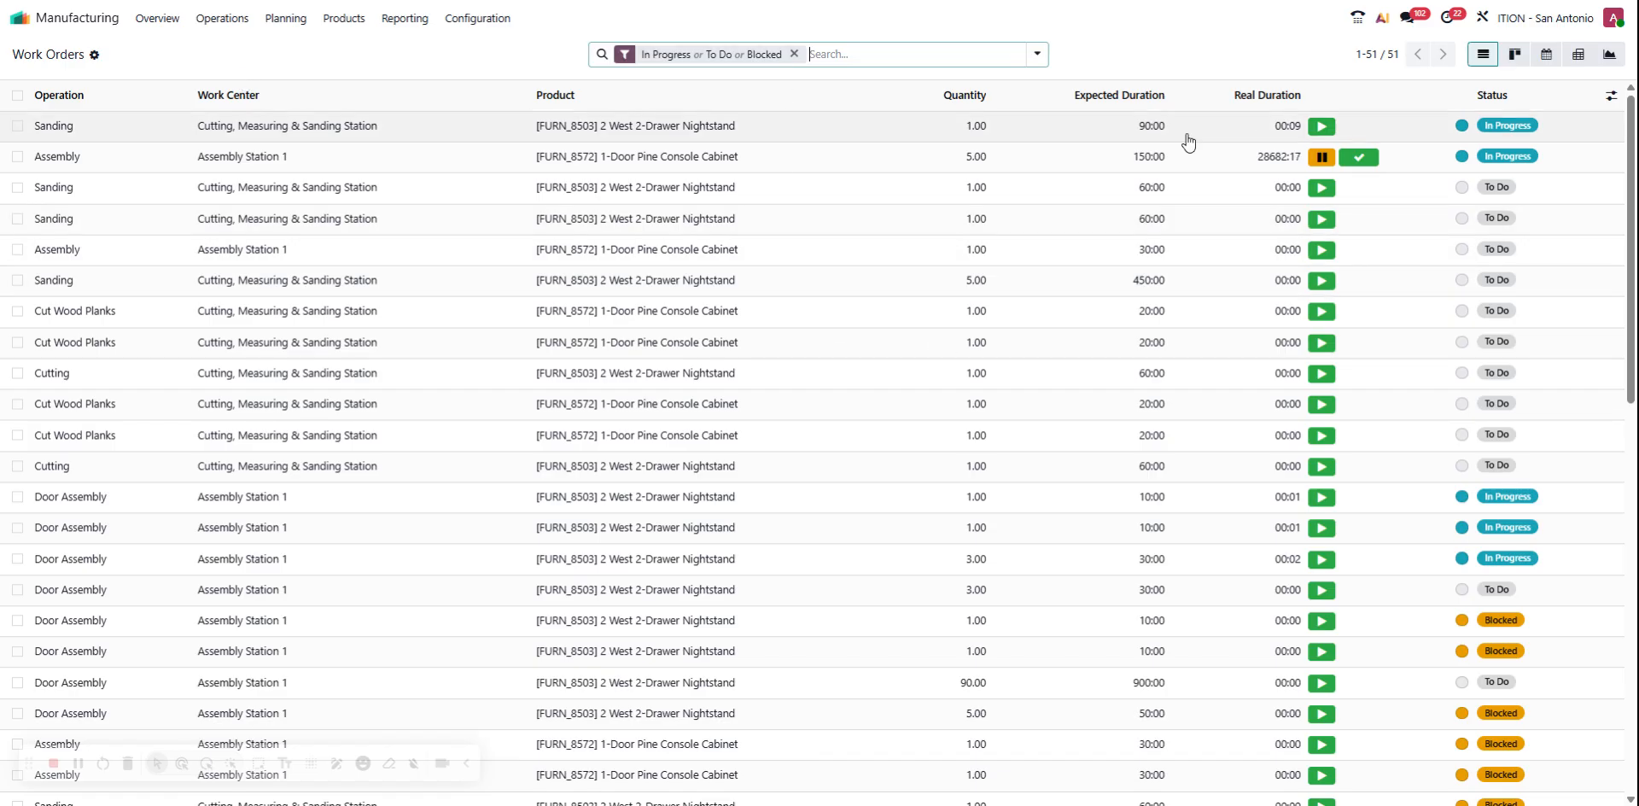
scroll(1062, 197, "down", 5)
scroll(1062, 198, "down", 6)
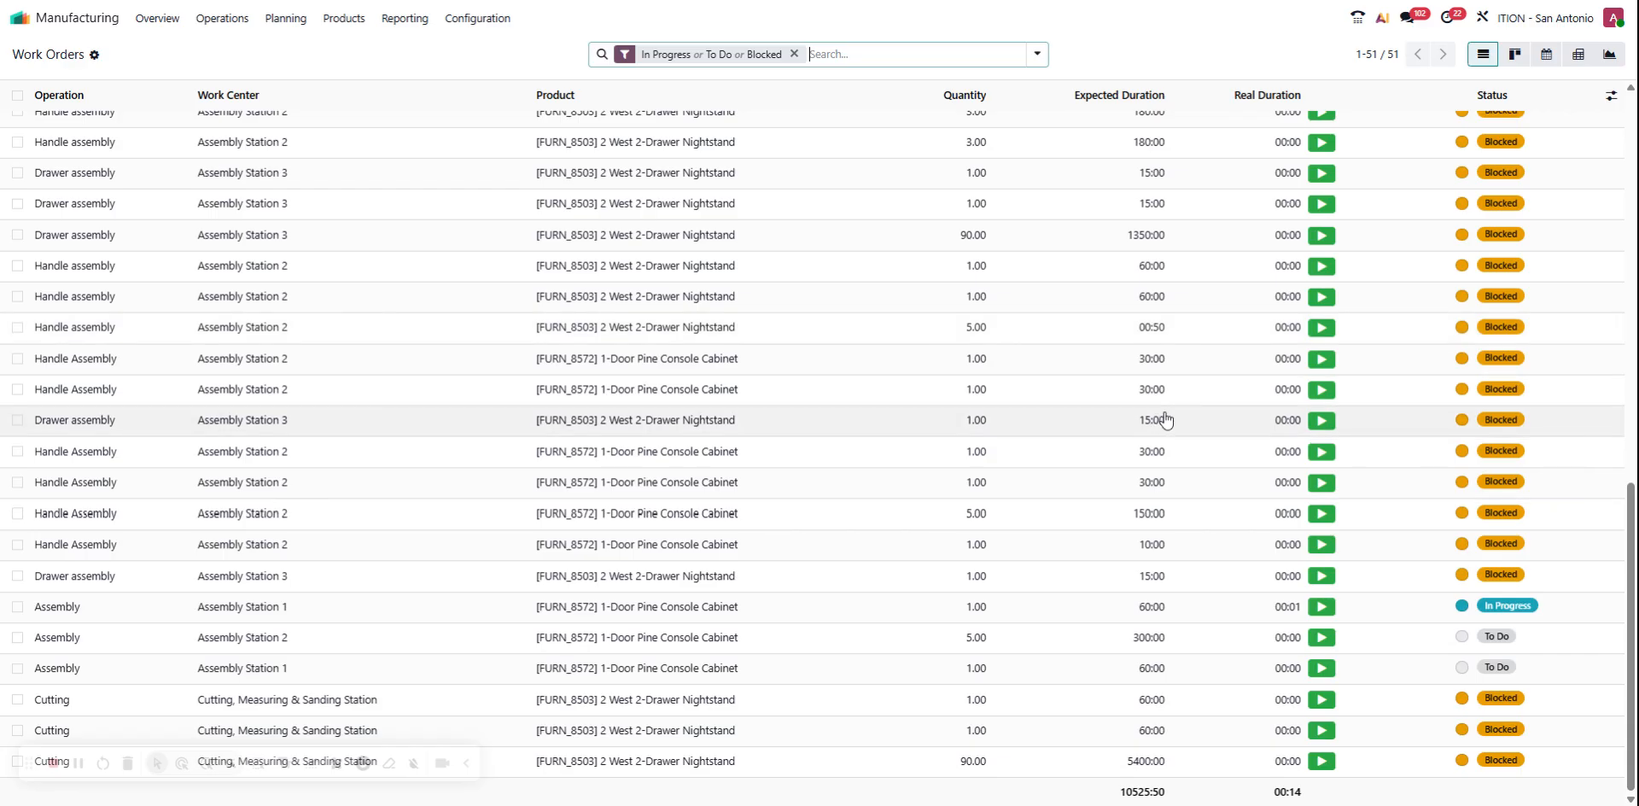
scroll(1166, 419, "up", 11)
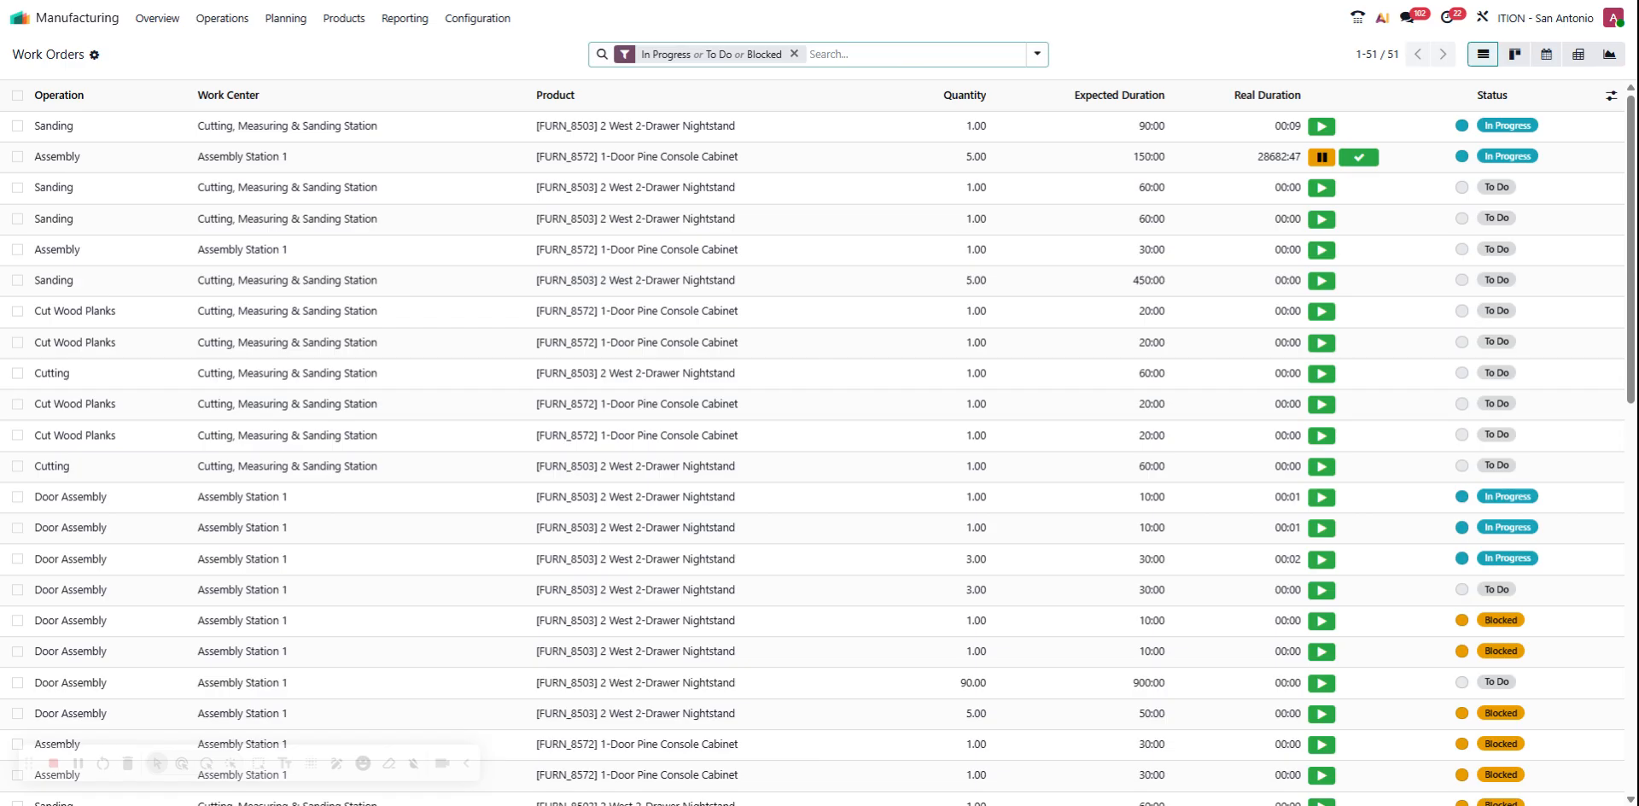
key("ctrl+v")
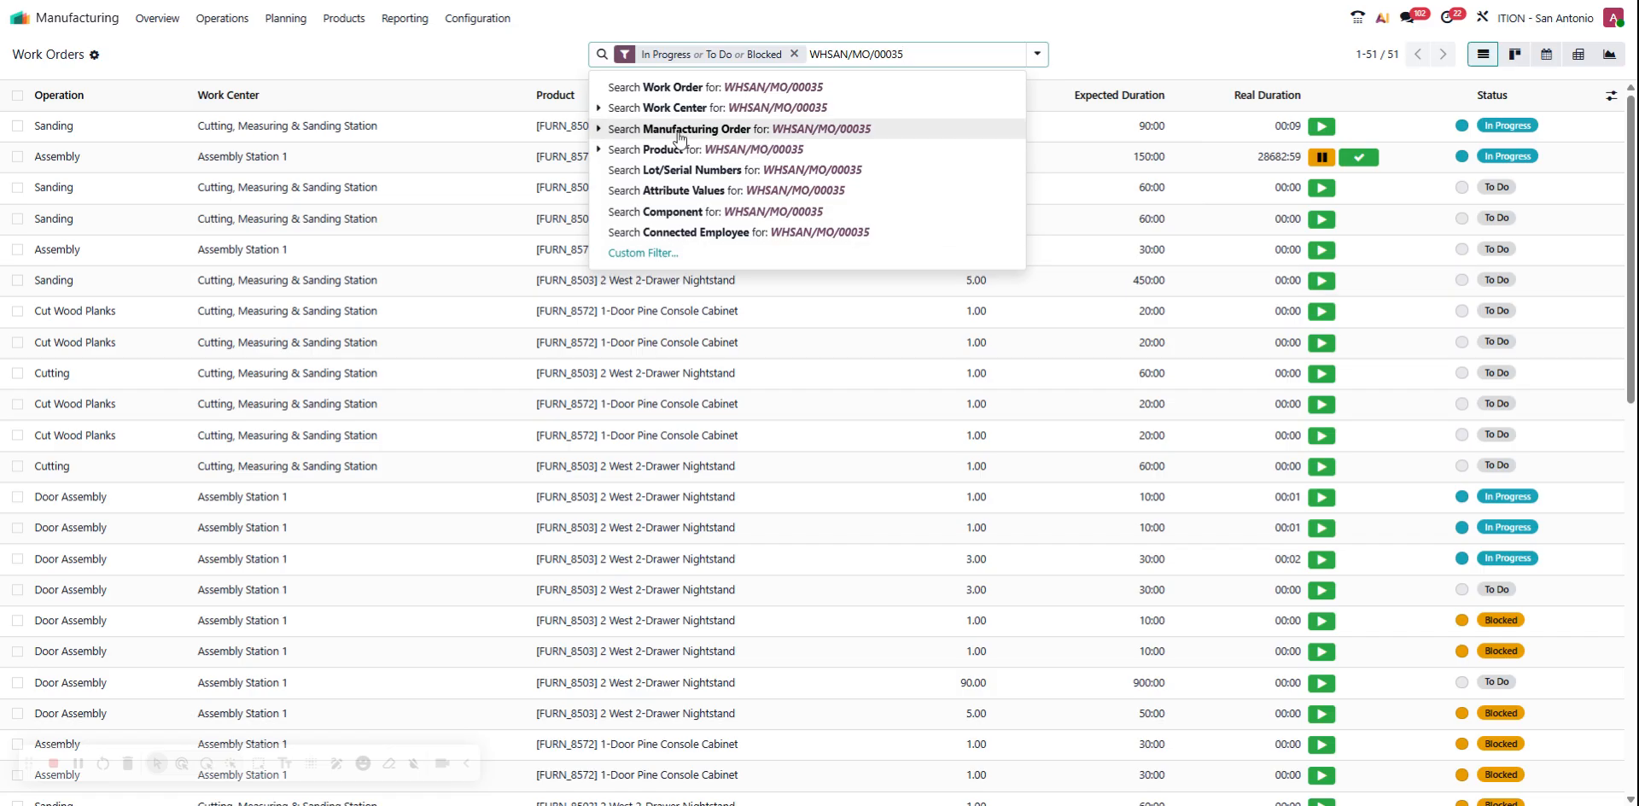
left_click(722, 138)
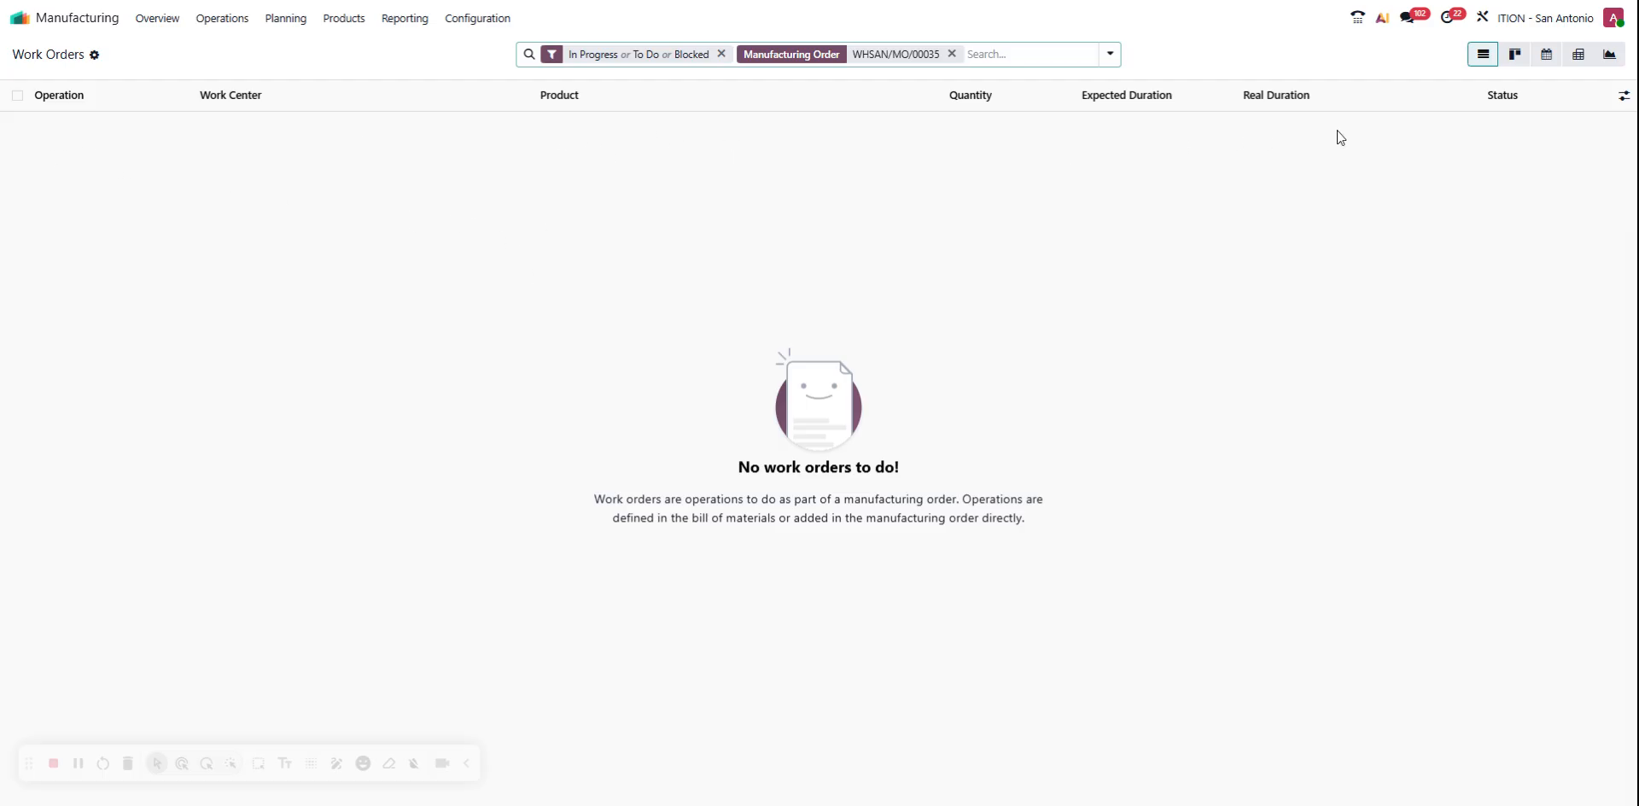
left_click(722, 54)
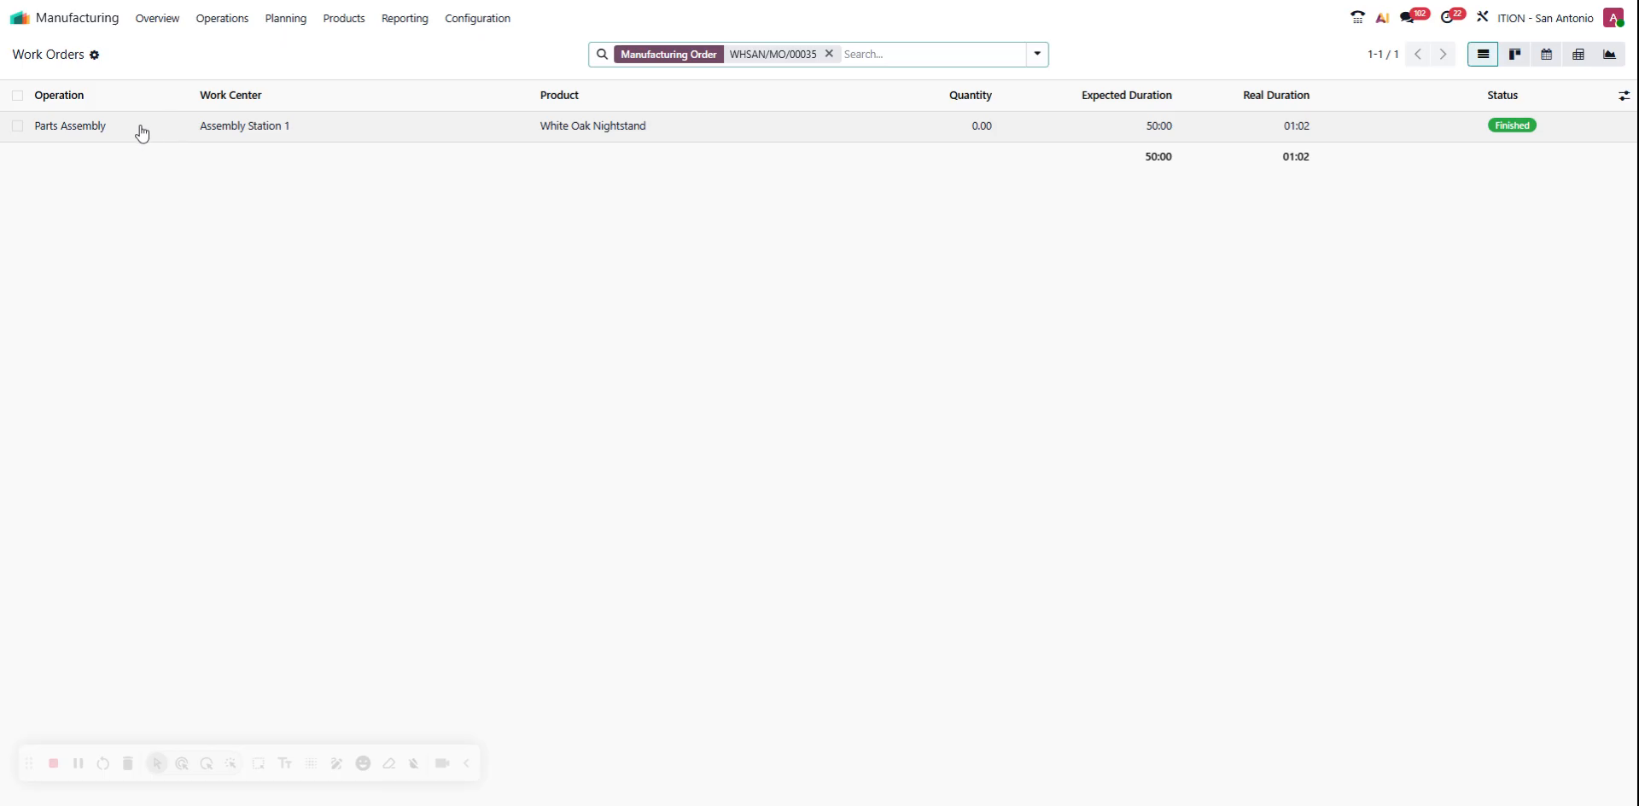
Review the time tracking and components of the White Oak Nightstand's Parts Assembly work order, and return to the work orders list
left_click(349, 134)
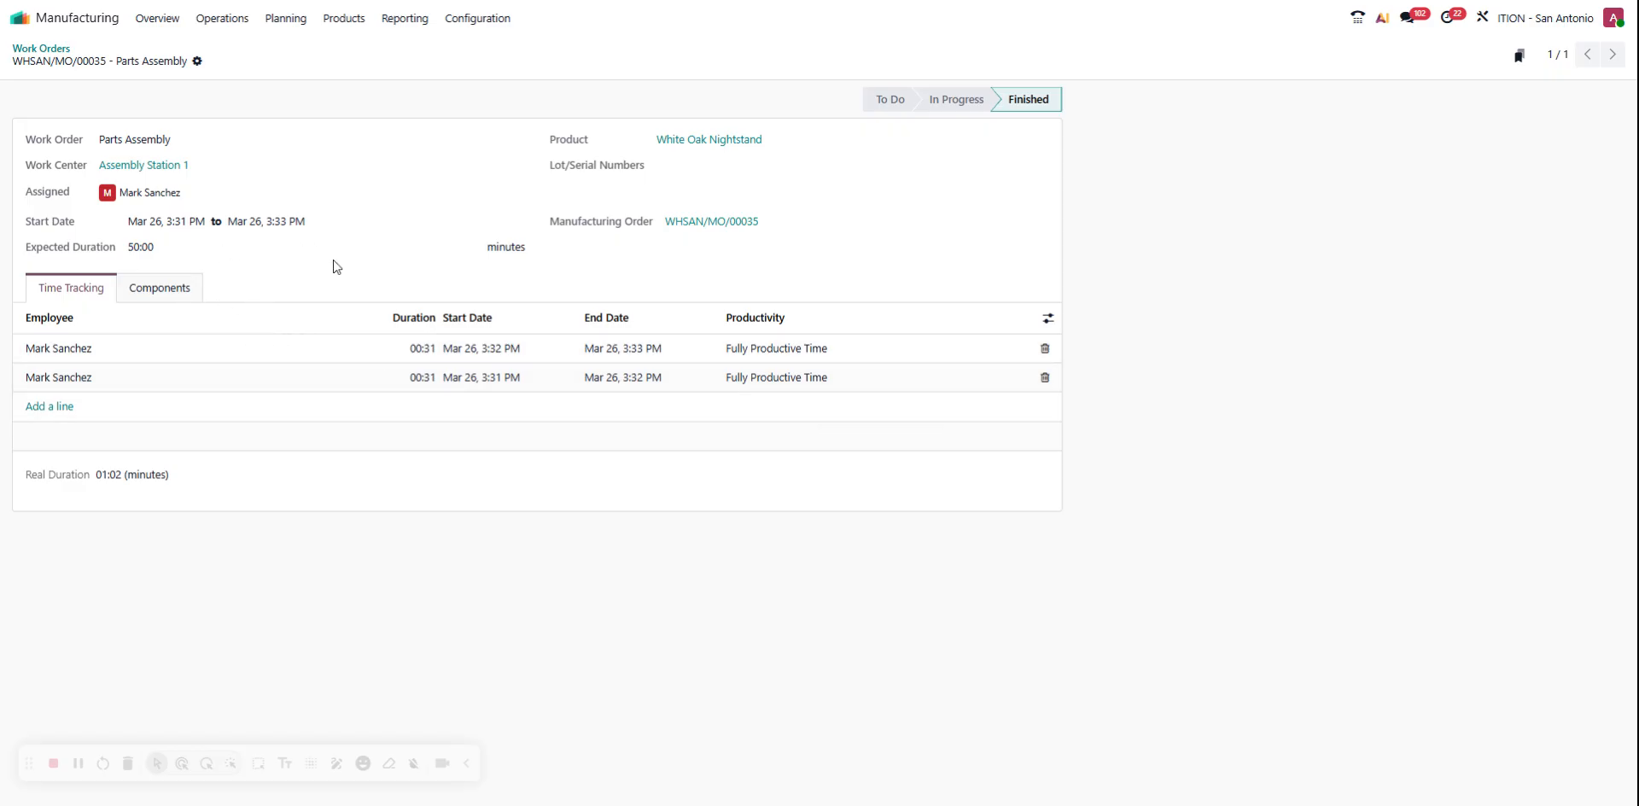
left_click(181, 291)
left_click(100, 291)
left_click(47, 48)
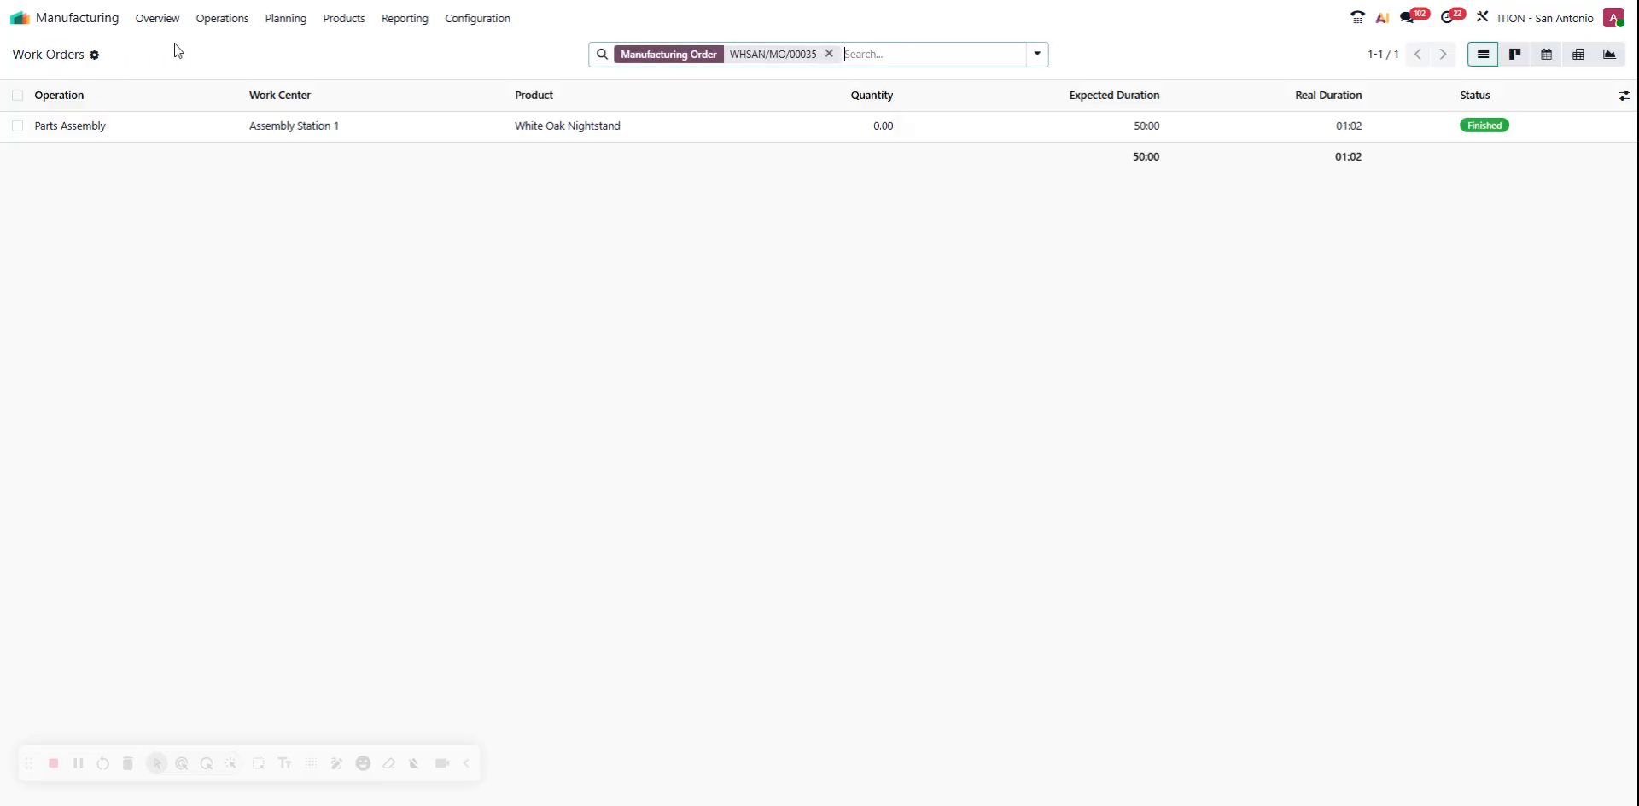
Reopen the last White Oak Nightstand order in the Manufacturing Orders list and show its work orders
left_click(222, 18)
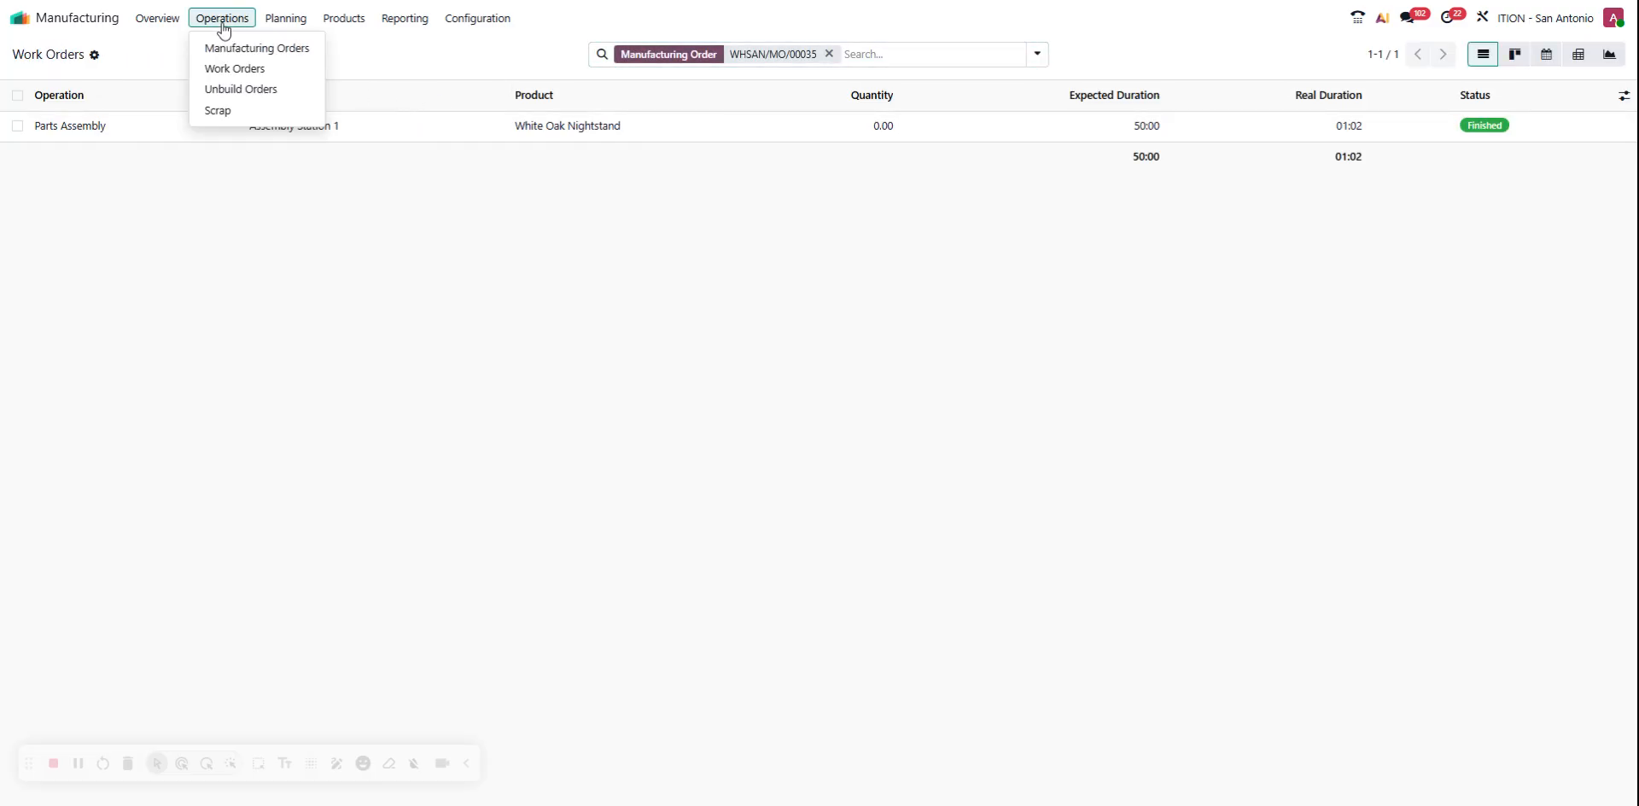
left_click(247, 48)
scroll(582, 747, "down", 2)
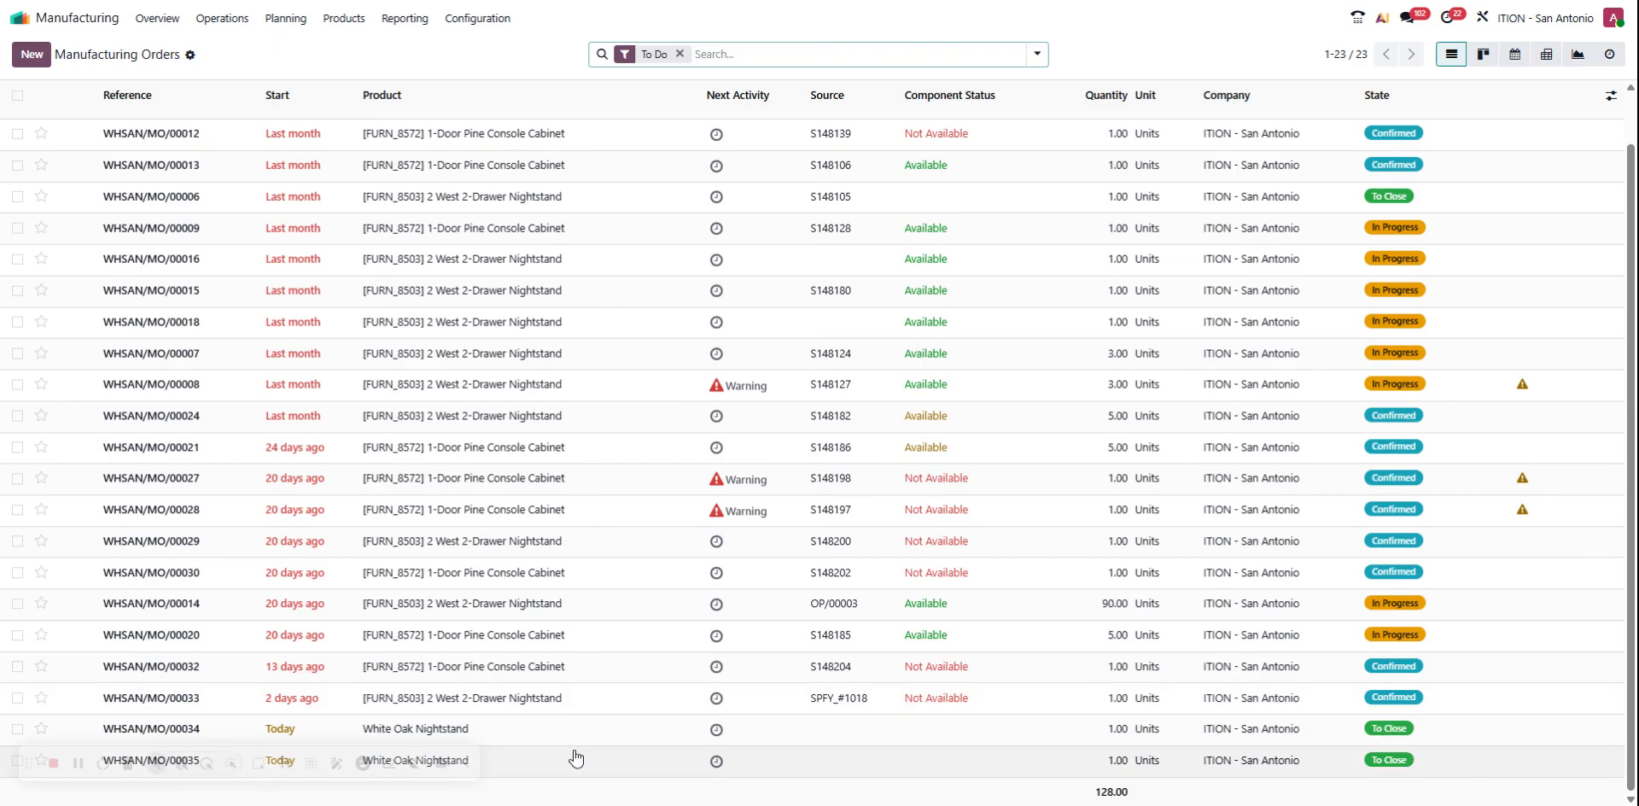
left_click(576, 759)
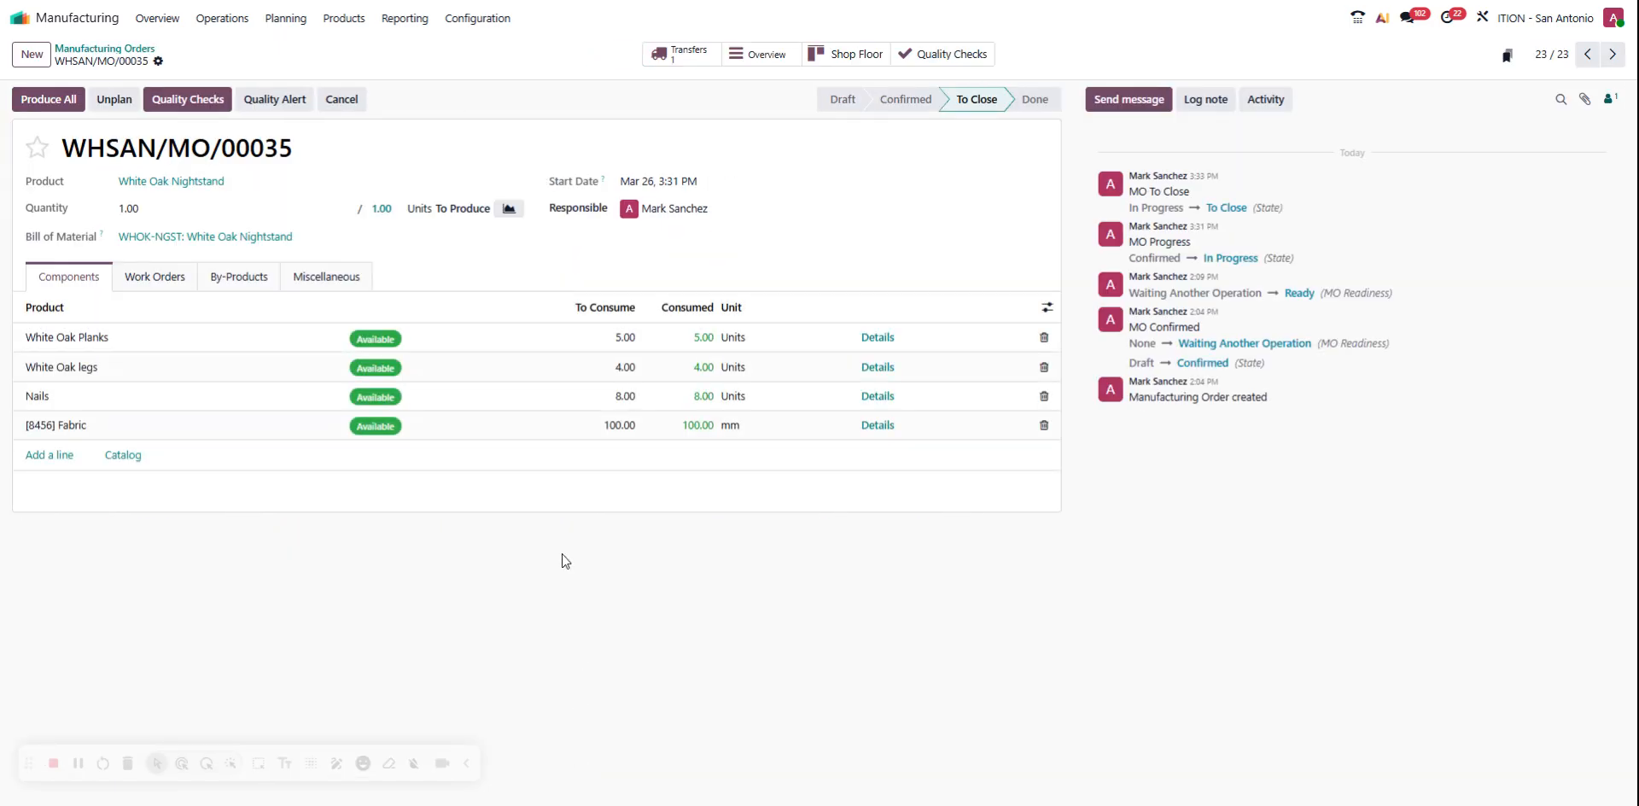
left_click(156, 277)
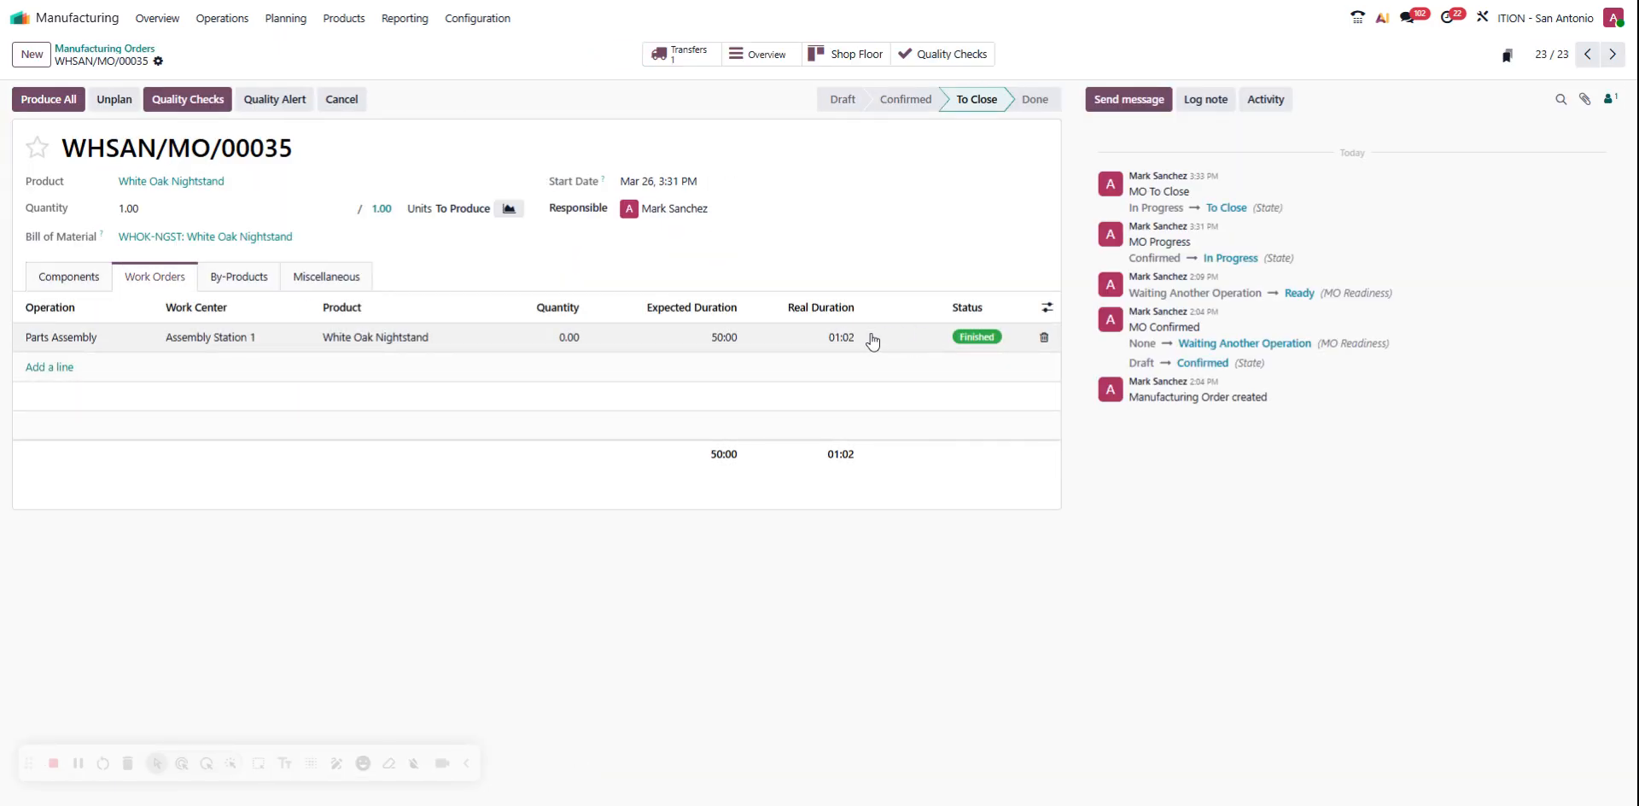